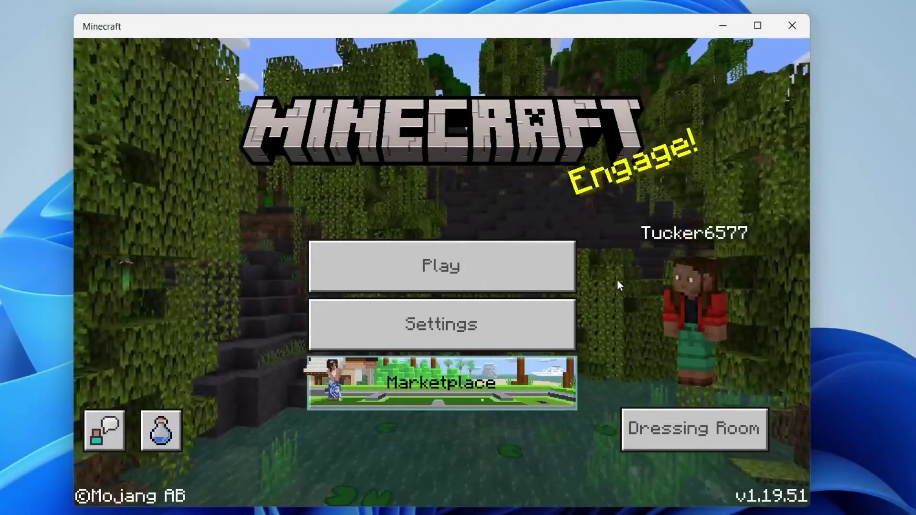
# Step: Open Minecraft's Play menu and choose Create New on the Worlds tab
pyautogui.click(510, 264)
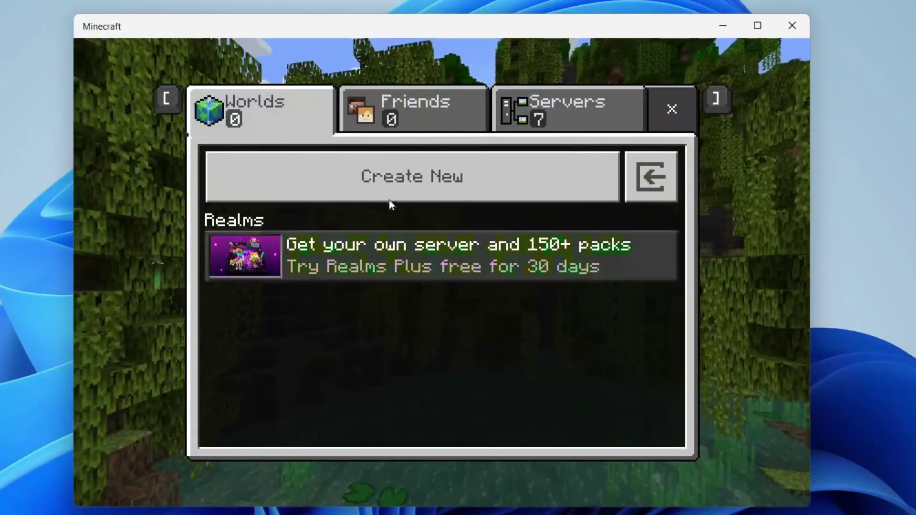
pyautogui.click(401, 176)
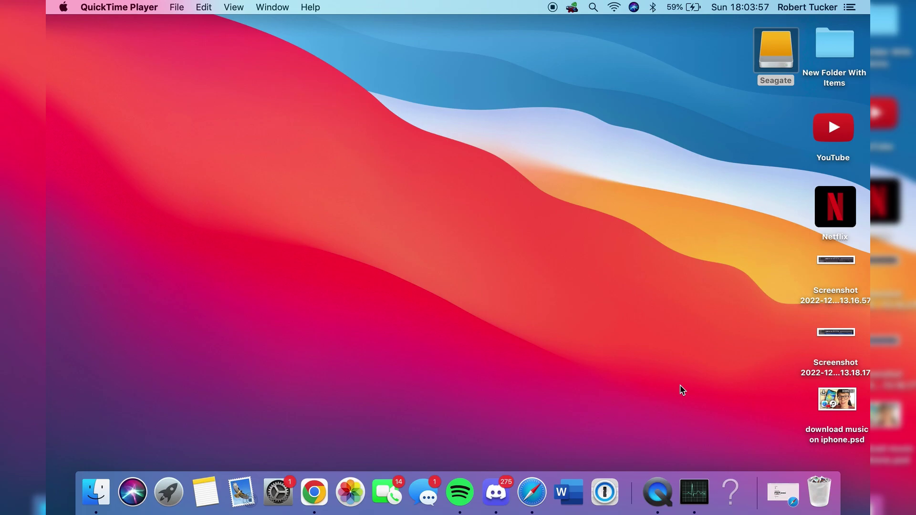
# Step: Restore the minimized Safari Start Page window from the Dock
pyautogui.click(780, 494)
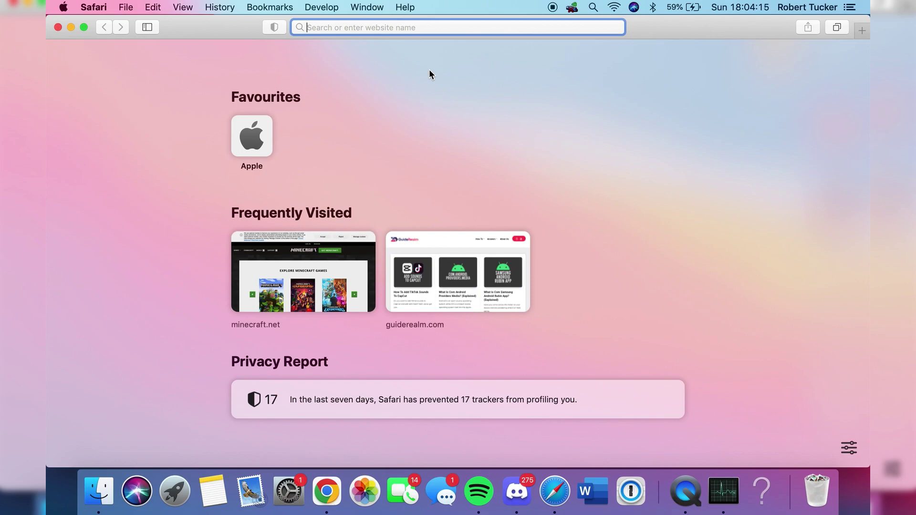
# Step: Google 'parallels' and open the parallels.com result
pyautogui.write('parall')
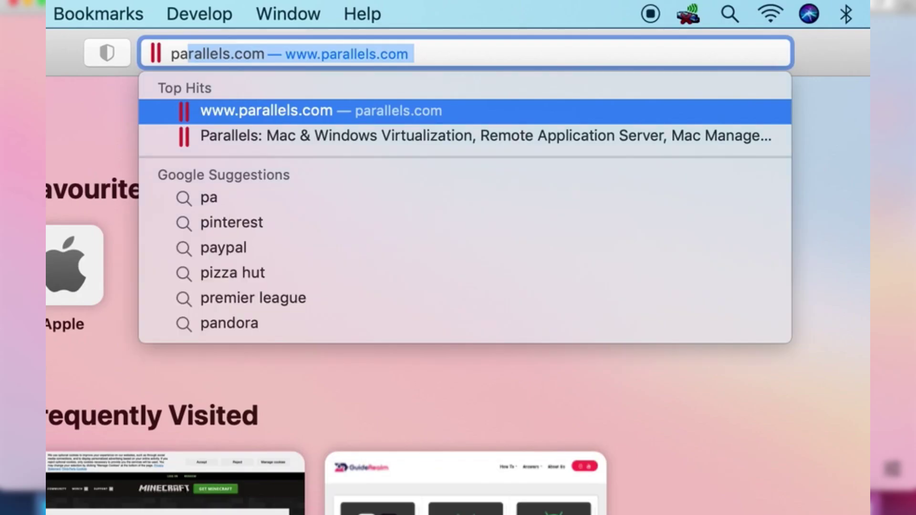
pyautogui.write('els')
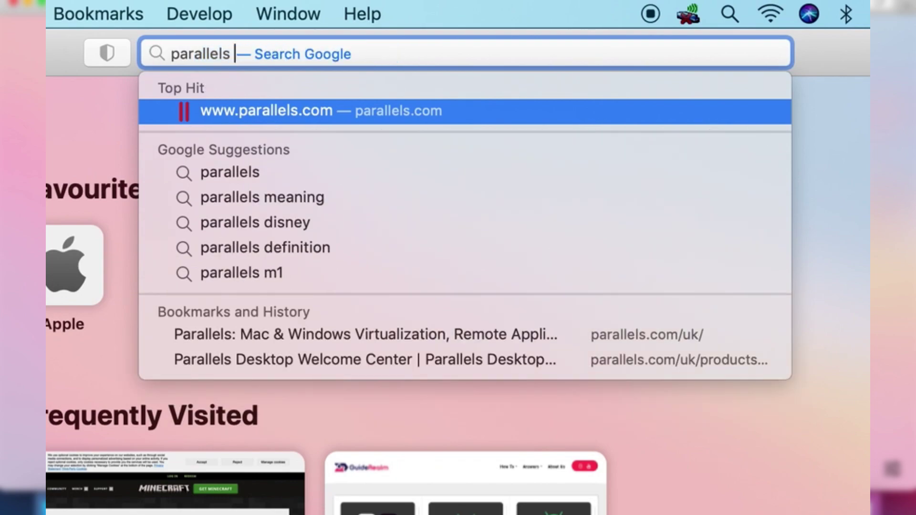
pyautogui.press('Return')
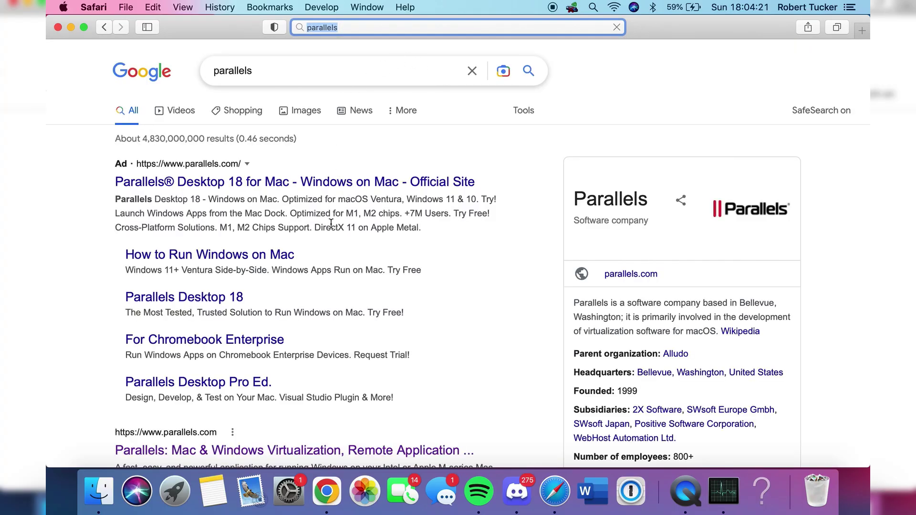
pyautogui.scroll(-6, 331, 222)
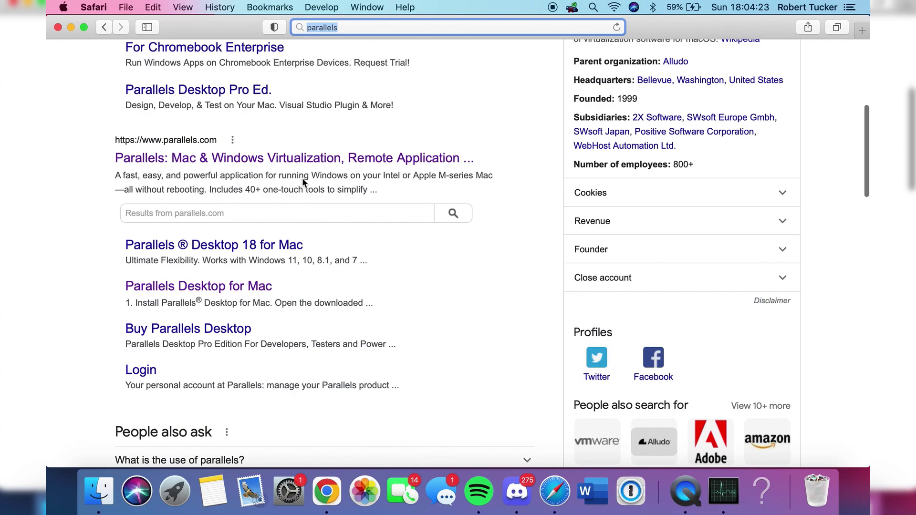
pyautogui.click(319, 159)
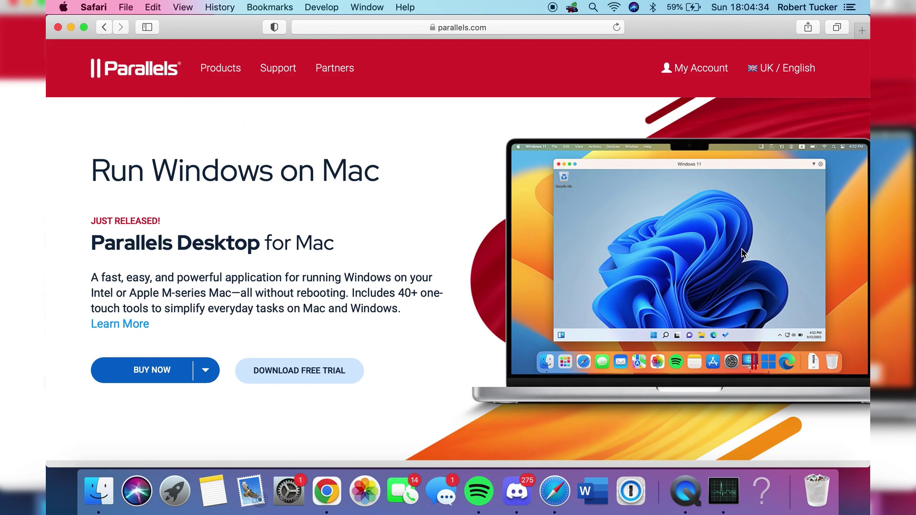
# Step: Look over the parallels.com homepage, then go to the free trial download page
pyautogui.scroll(5, 768, 254)
pyautogui.hscroll(2, 768, 255)
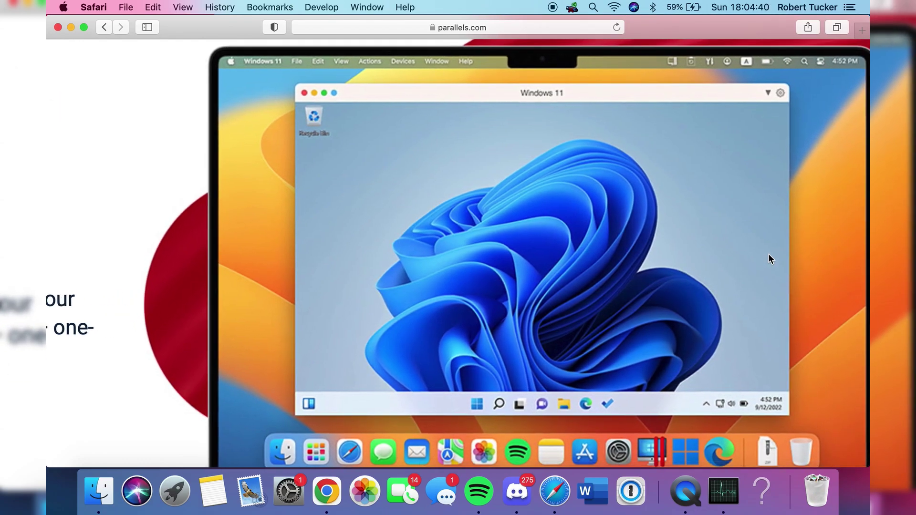
pyautogui.scroll(-5, 768, 253)
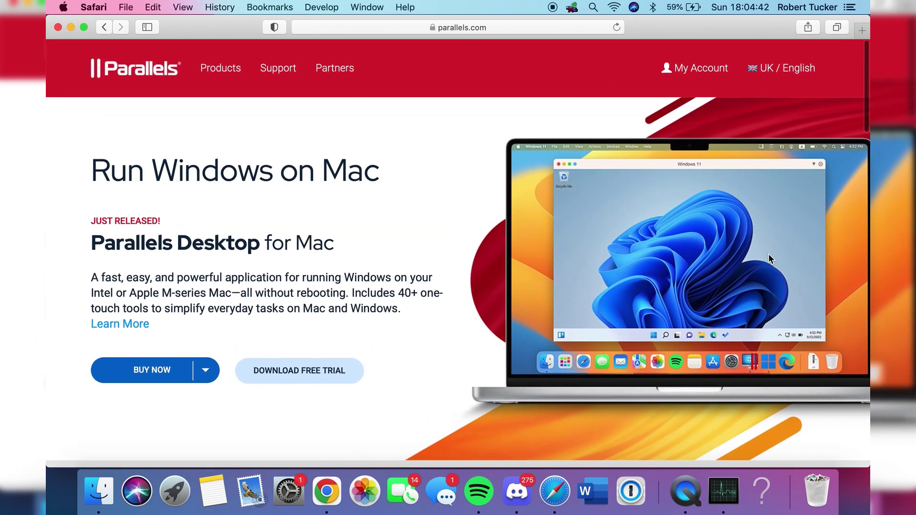
pyautogui.scroll(5, 748, 290)
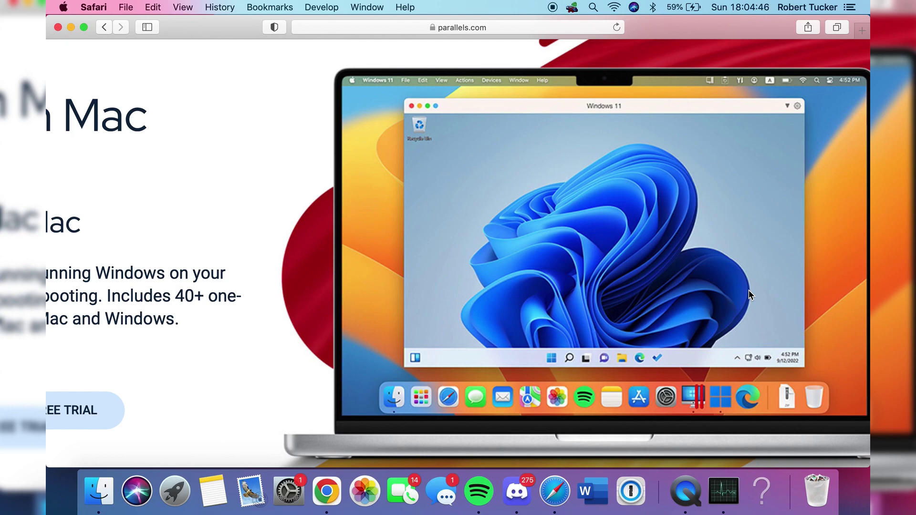
pyautogui.scroll(-5, 748, 291)
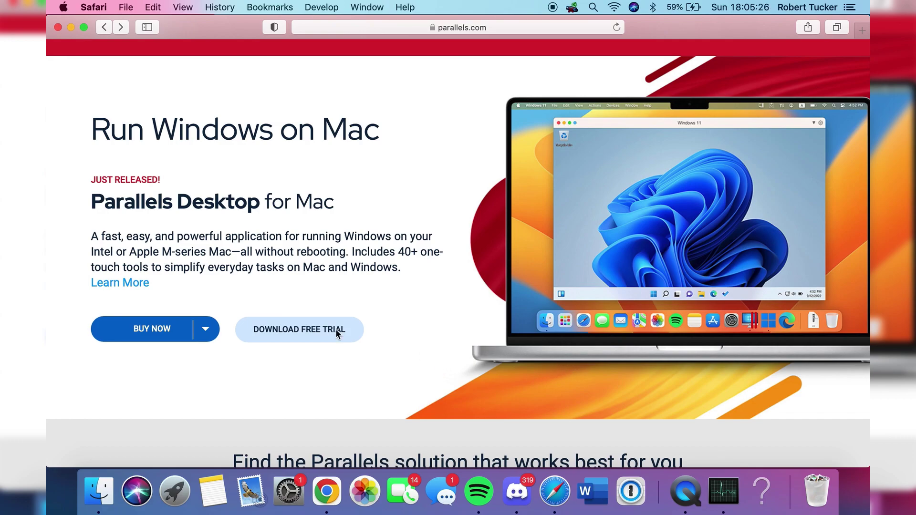
pyautogui.click(336, 330)
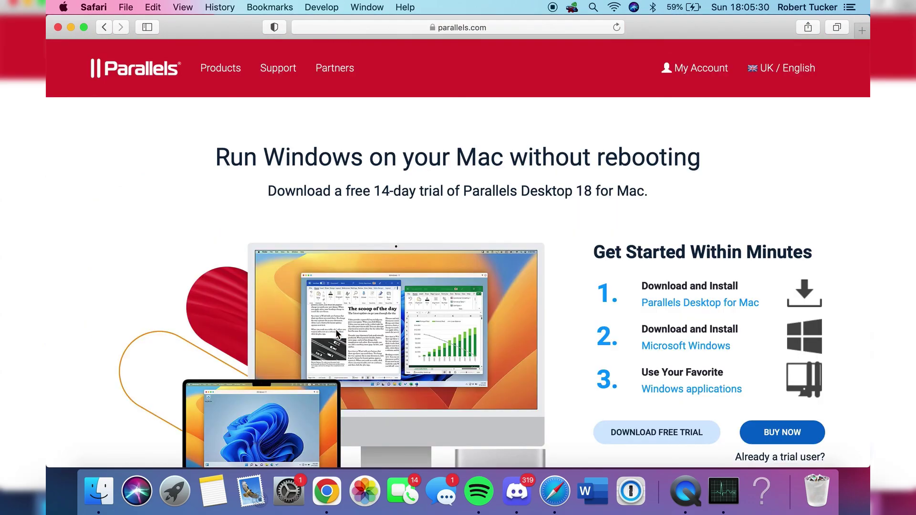
# Step: Download the Parallels Desktop free trial and open Install Parallels Desktop.dmg from Downloads
pyautogui.scroll(-3, 502, 290)
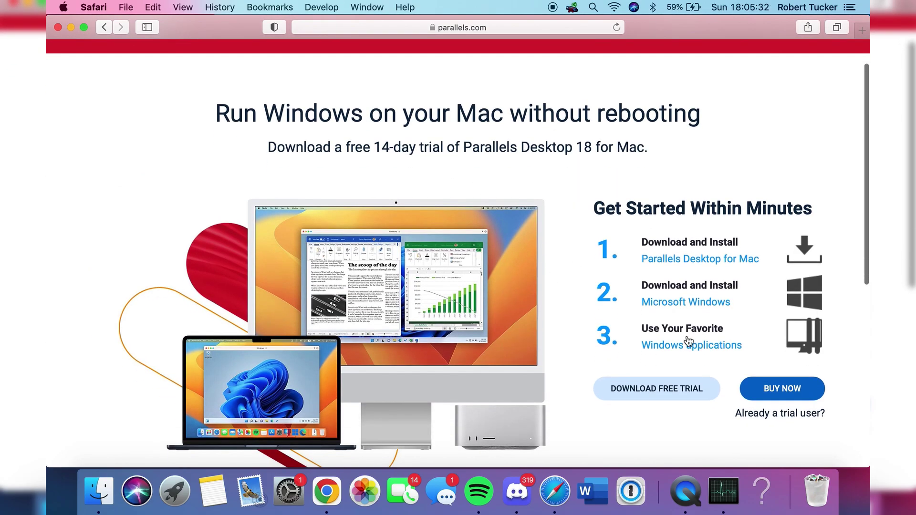
pyautogui.click(661, 387)
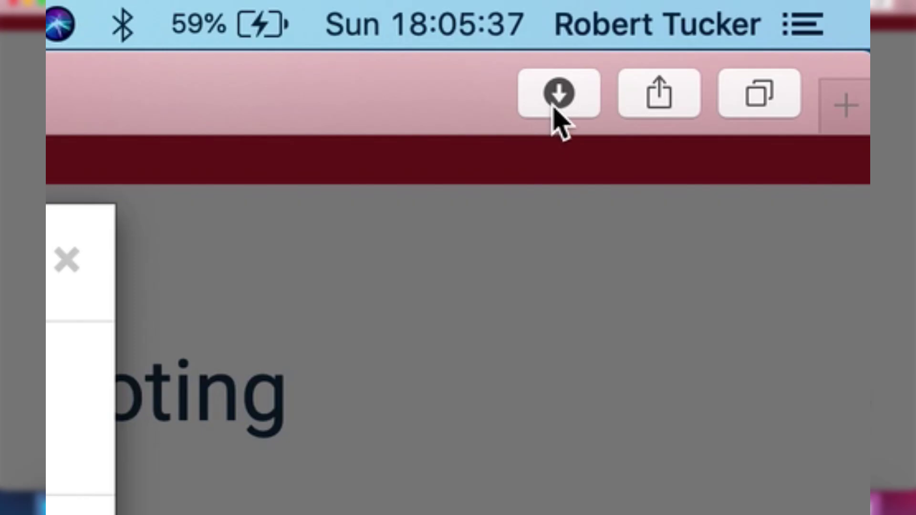
pyautogui.click(777, 30)
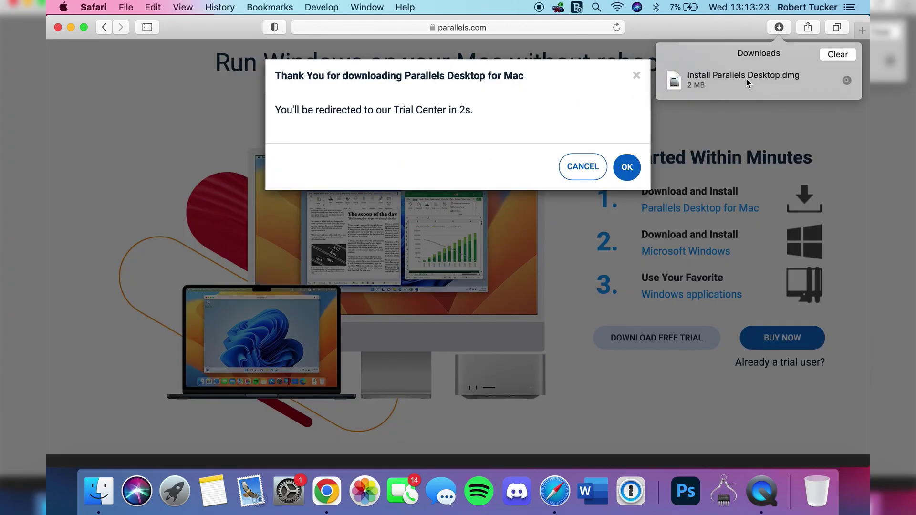
pyautogui.click(747, 80)
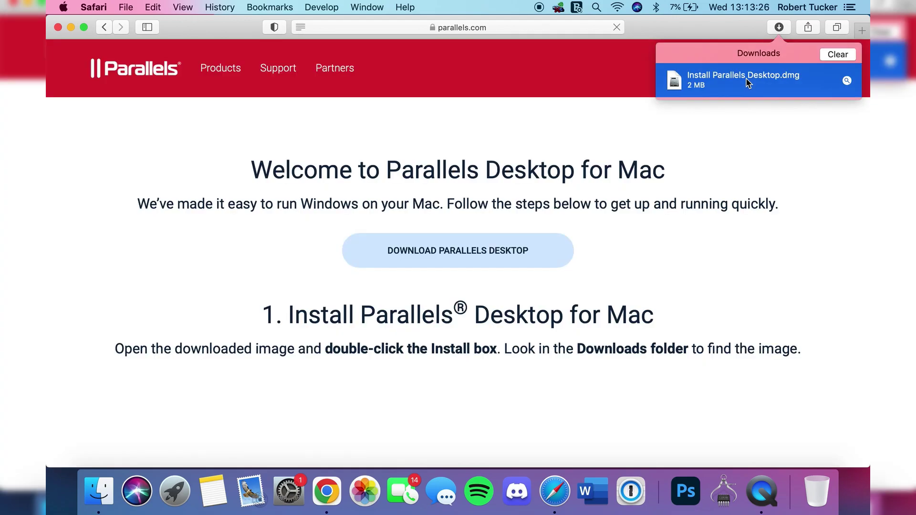
pyautogui.doubleClick(746, 80)
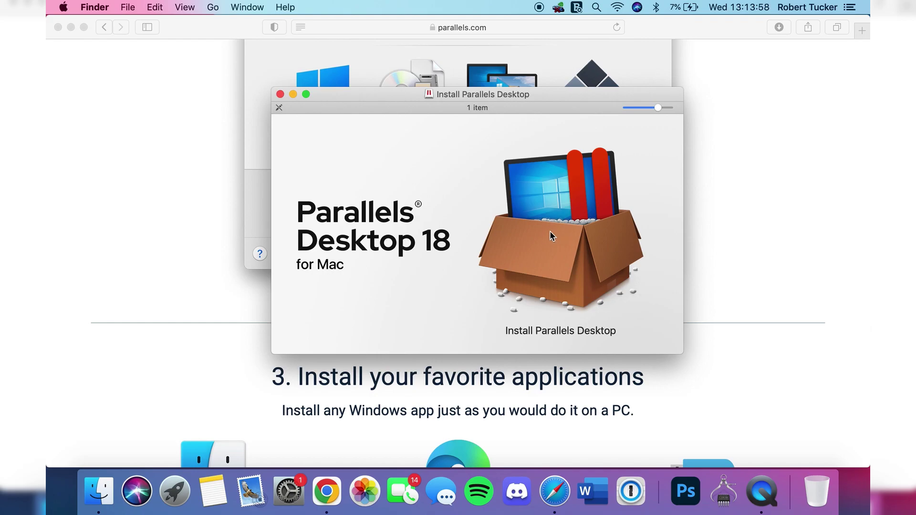
# Step: Launch the Install Parallels Desktop installer and allow it to open past Gatekeeper
pyautogui.click(549, 232)
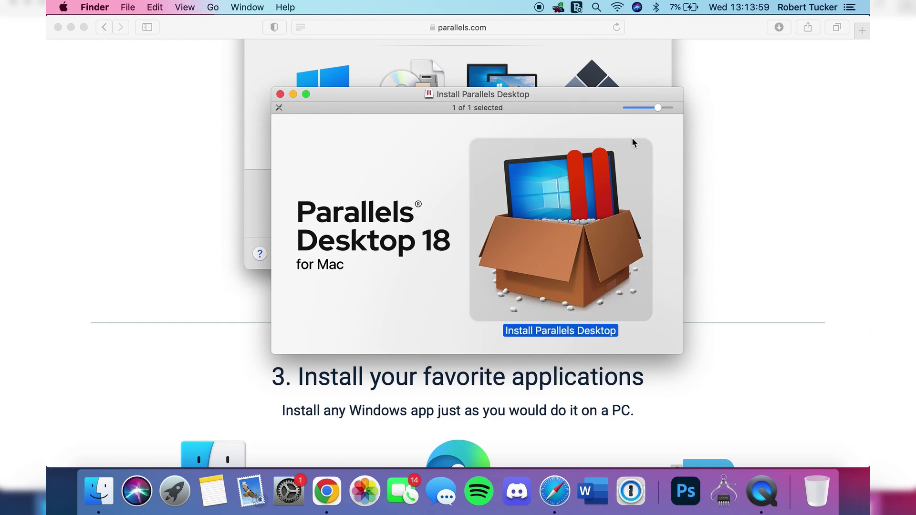
pyautogui.doubleClick(589, 220)
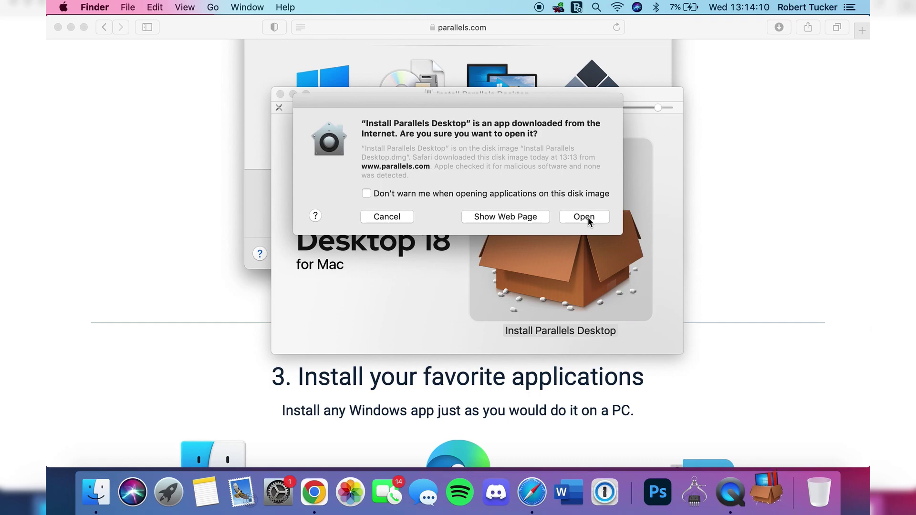
pyautogui.click(587, 216)
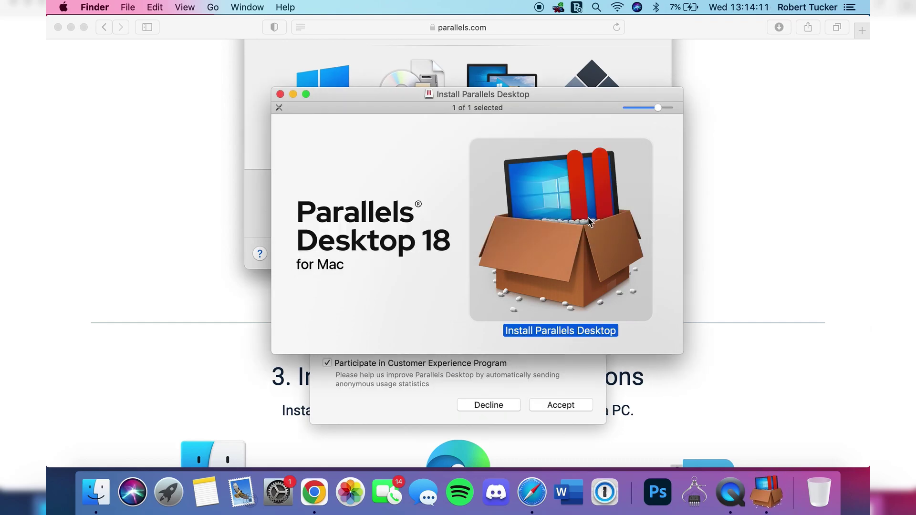
# Step: Opt out of the Customer Experience Program and accept the licence agreement
pyautogui.click(509, 363)
pyautogui.click(523, 147)
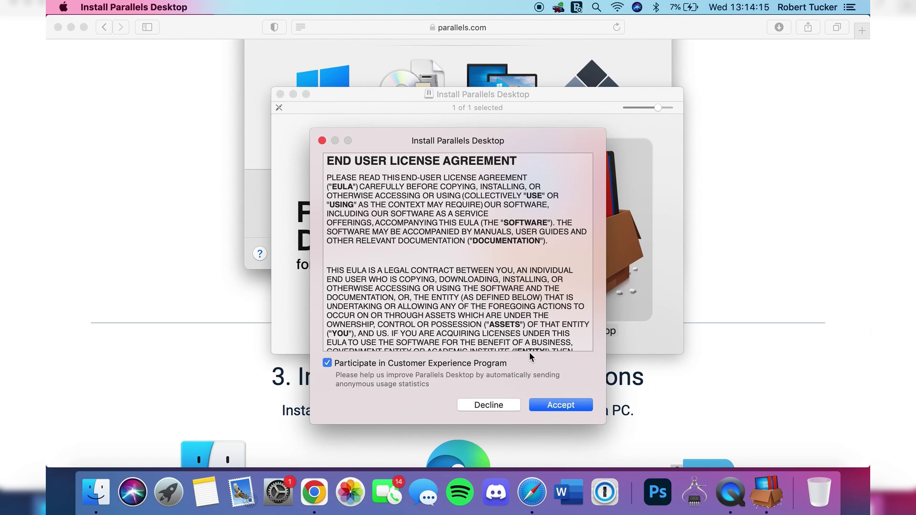
pyautogui.click(399, 364)
pyautogui.click(577, 403)
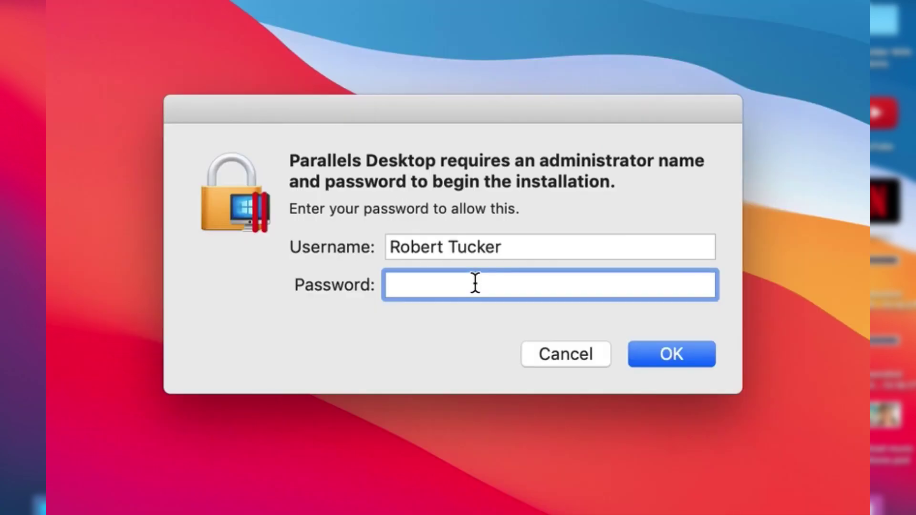
# Step: Enter the administrator password to authorise the Parallels installation
pyautogui.write('••••••••')
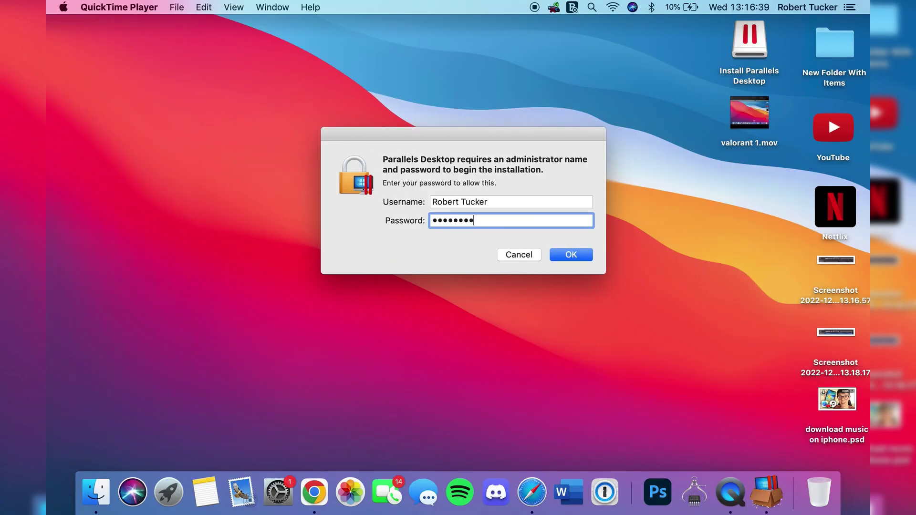
pyautogui.press('Return')
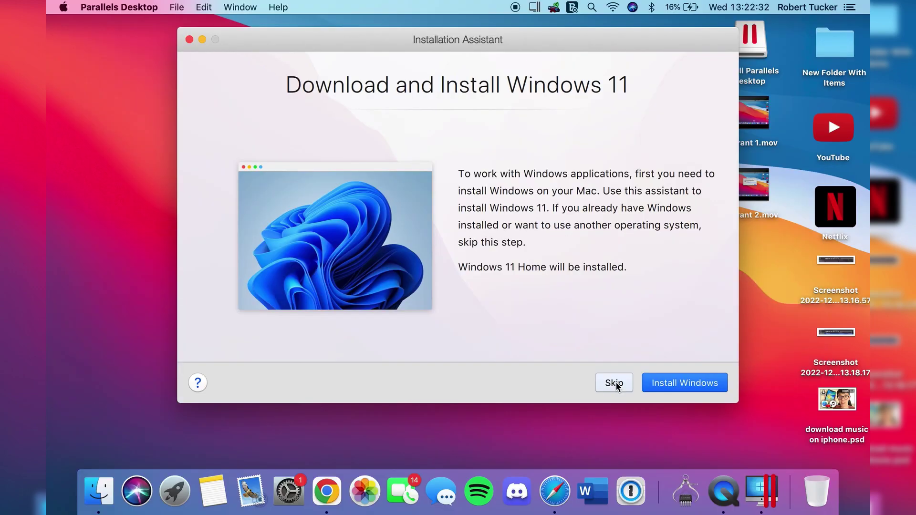
# Step: Skip ahead, pick Get Windows 11 from Microsoft, and start installing Windows
pyautogui.click(661, 472)
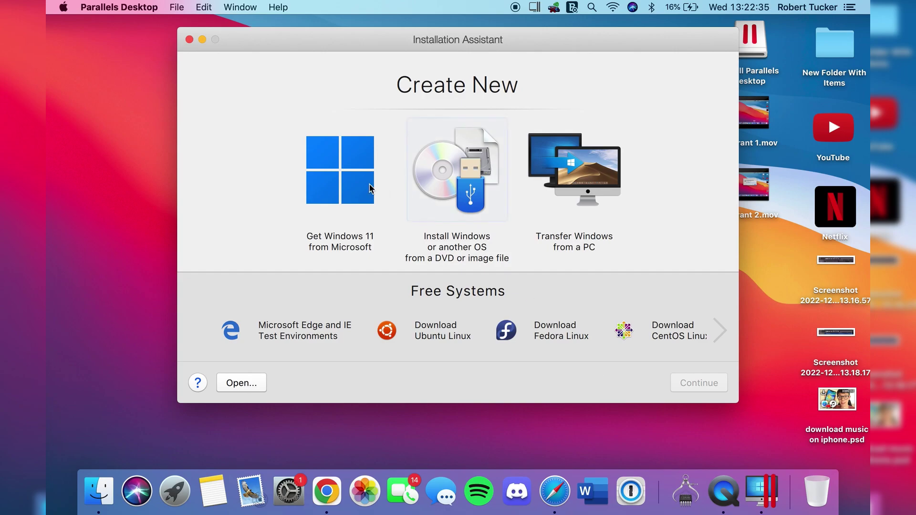
pyautogui.click(346, 180)
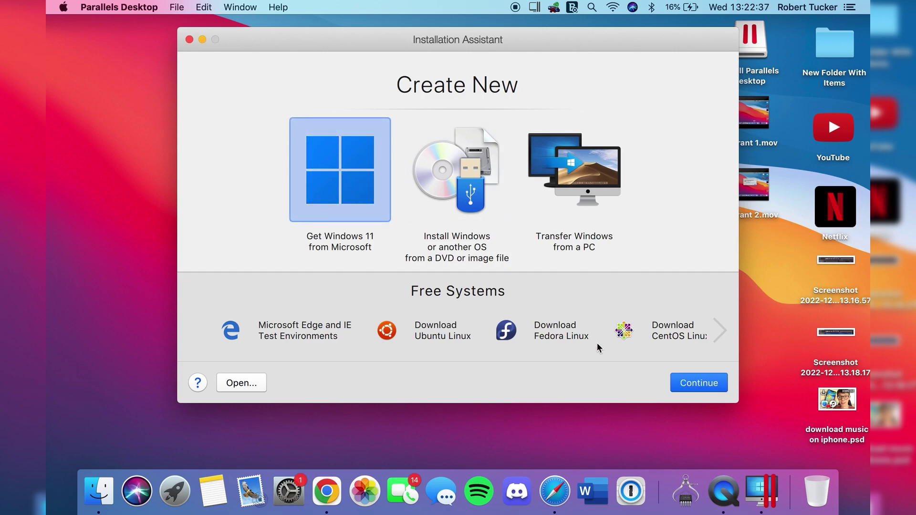
pyautogui.click(702, 387)
pyautogui.click(701, 386)
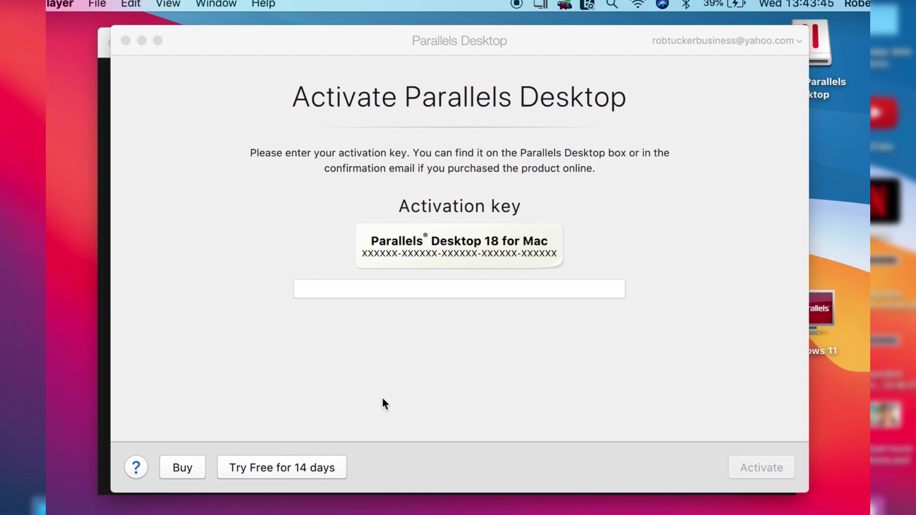
# Step: Start the free 14-day Parallels Desktop trial and continue into it
pyautogui.click(281, 468)
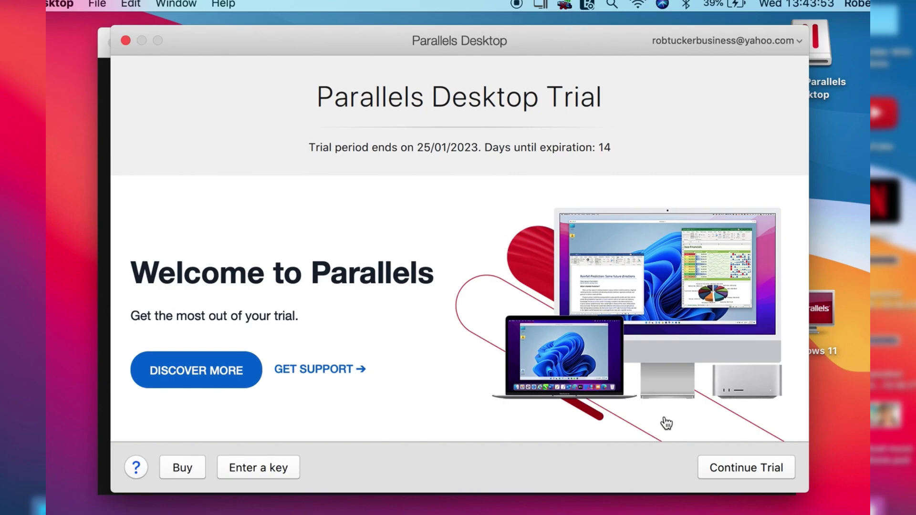
pyautogui.click(722, 466)
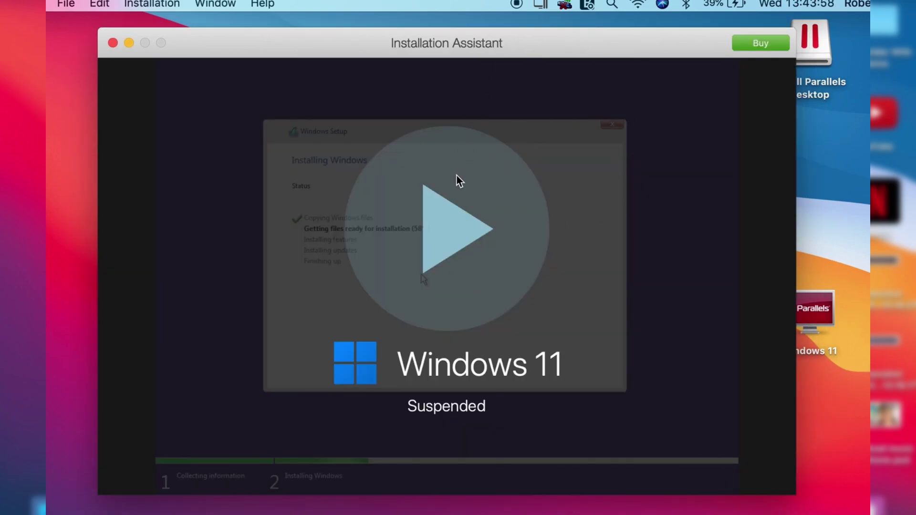
# Step: Resume the suspended Windows 11 virtual machine and let it reach the desktop
pyautogui.click(446, 210)
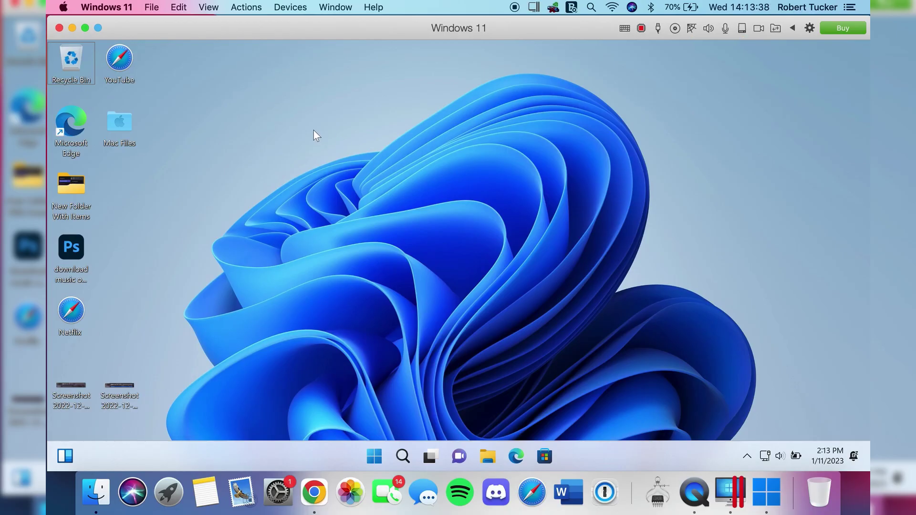
pyautogui.moveTo(313, 128); pyautogui.dragTo(483, 236)
# Step: Launch Microsoft Store in the Windows 11 VM, showing Best entertainment apps and Top free apps
pyautogui.moveTo(312, 128); pyautogui.dragTo(483, 236)
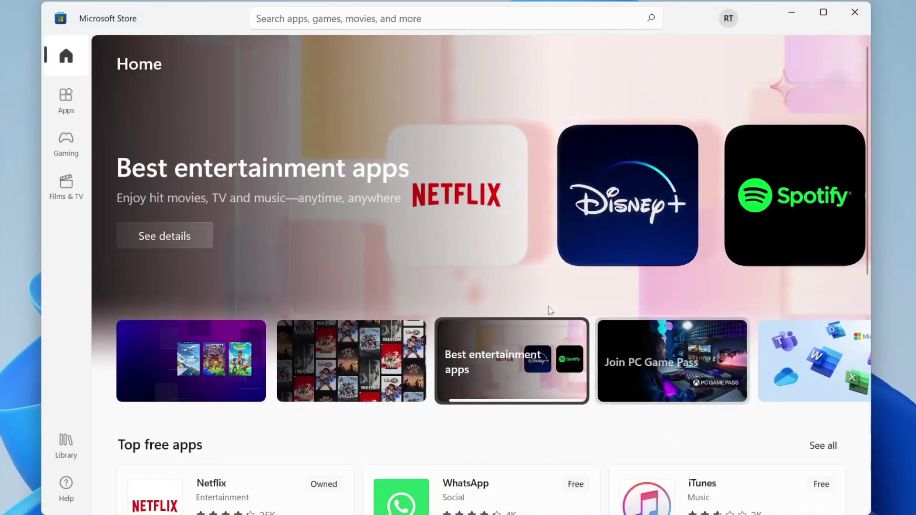
# Step: Rerun the recent 'minecraft' search in Microsoft Store
pyautogui.click(328, 20)
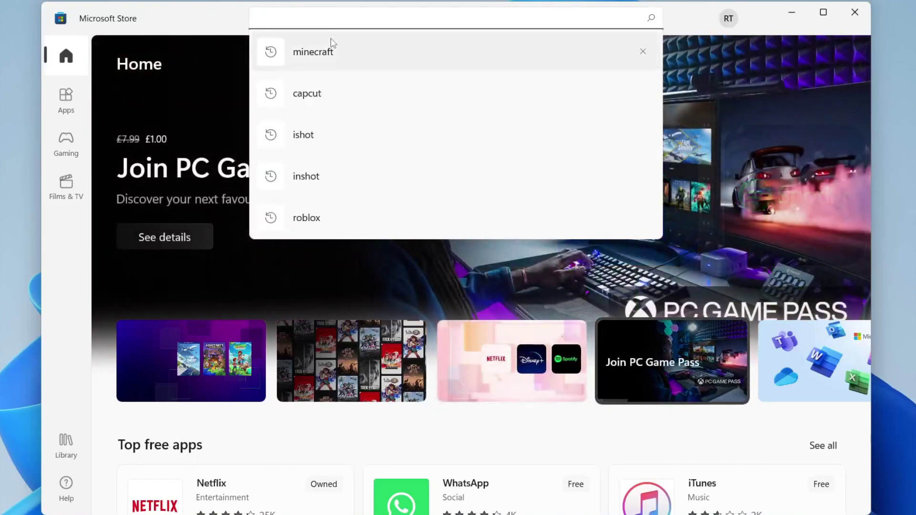
pyautogui.click(331, 54)
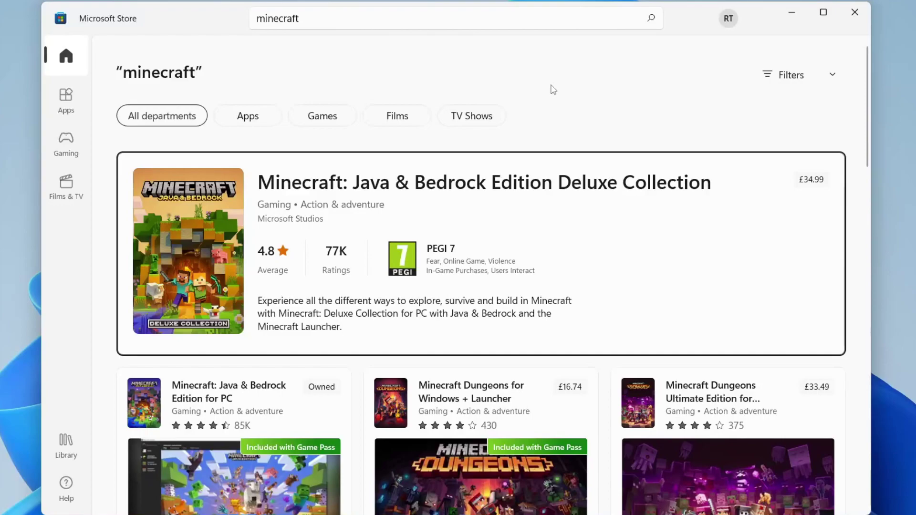
pyautogui.scroll(-5, 615, 200)
pyautogui.scroll(6, 615, 200)
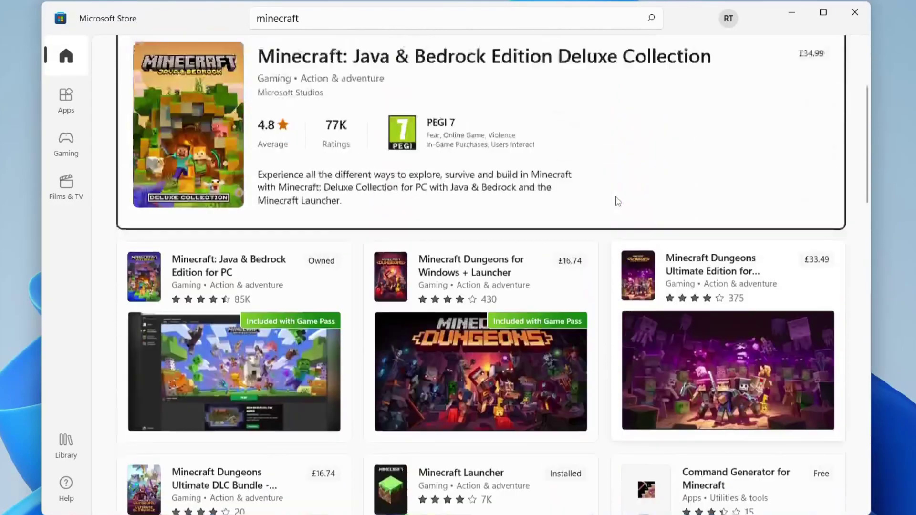
# Step: Open the Minecraft Deluxe Collection and go to Minecraft for Windows from its bundle list
pyautogui.click(466, 192)
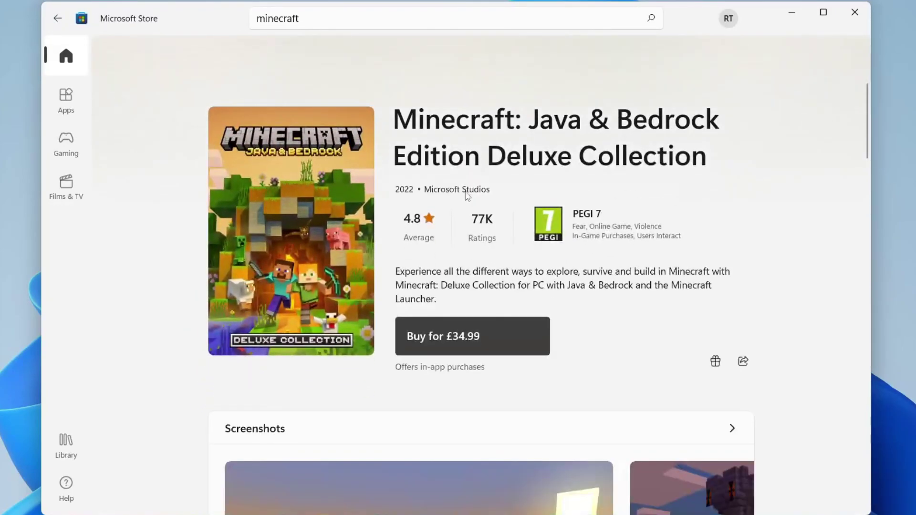
pyautogui.scroll(-8, 468, 194)
pyautogui.scroll(-20, 467, 198)
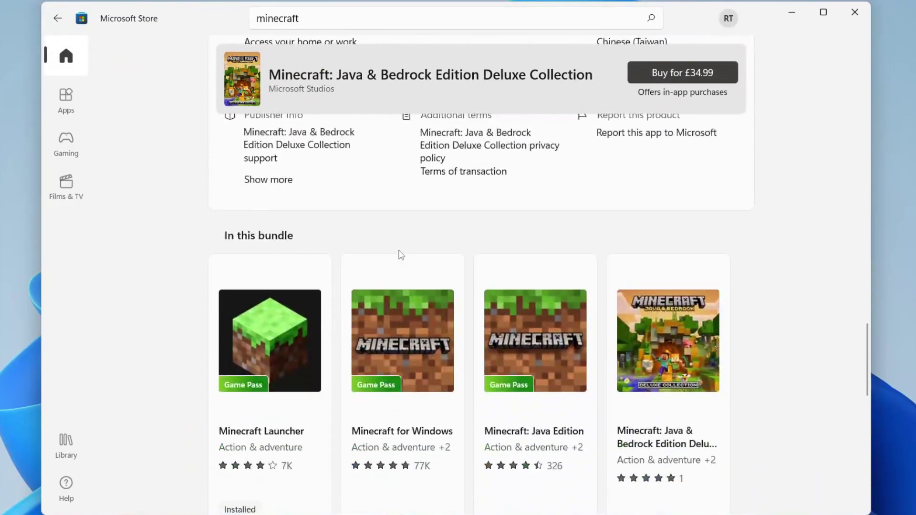
pyautogui.scroll(-2, 402, 249)
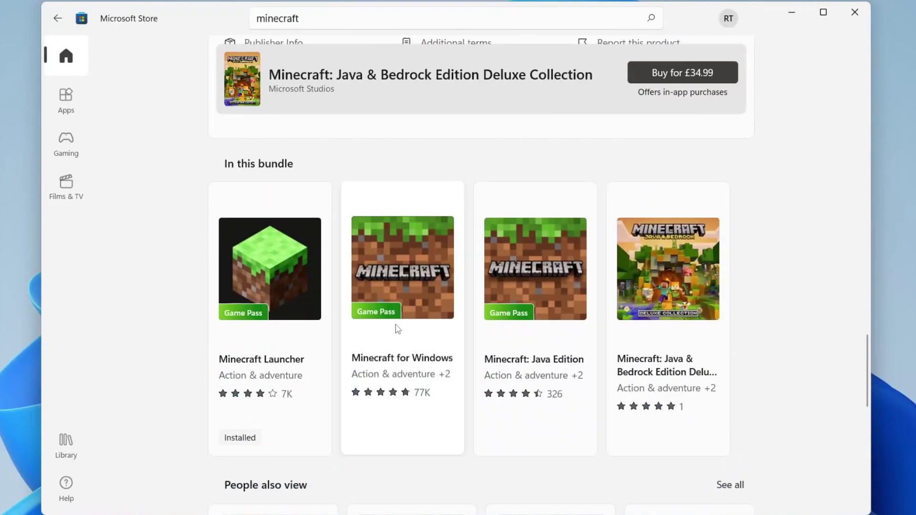
pyautogui.click(403, 276)
# Step: Scroll the Minecraft for Windows page to review it, rated 4.8 from 77K ratings, PEGI 7
pyautogui.scroll(-5, 298, 325)
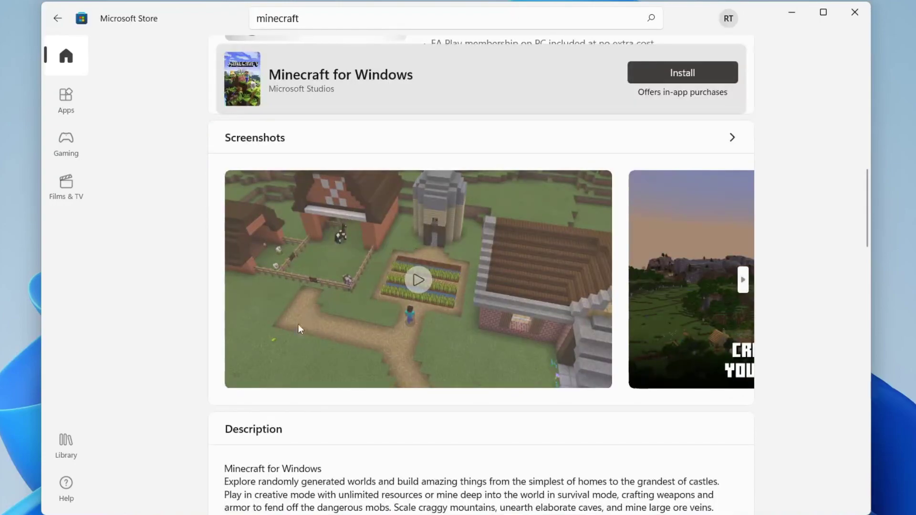
pyautogui.scroll(5, 299, 326)
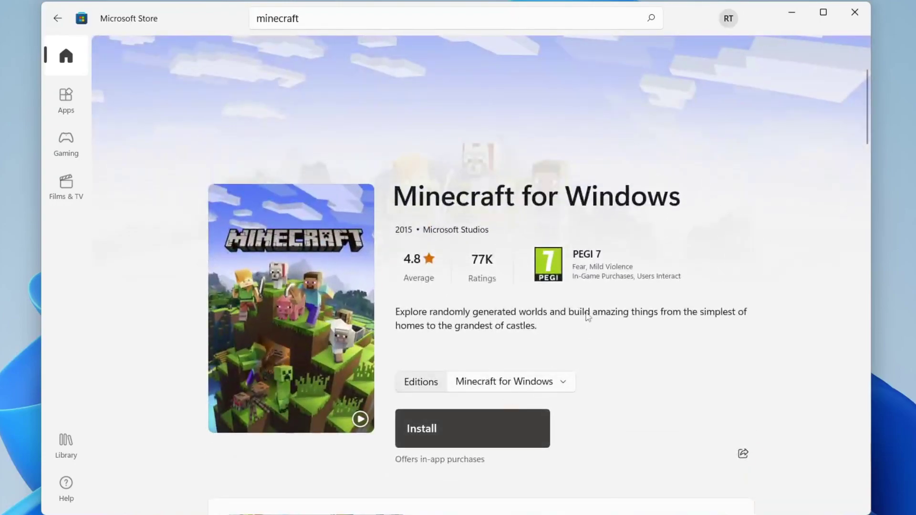
pyautogui.scroll(-1, 588, 317)
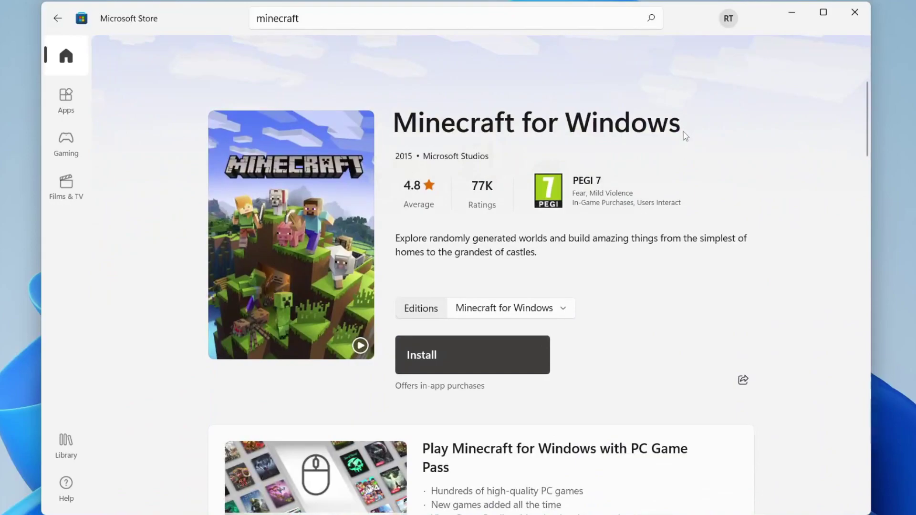